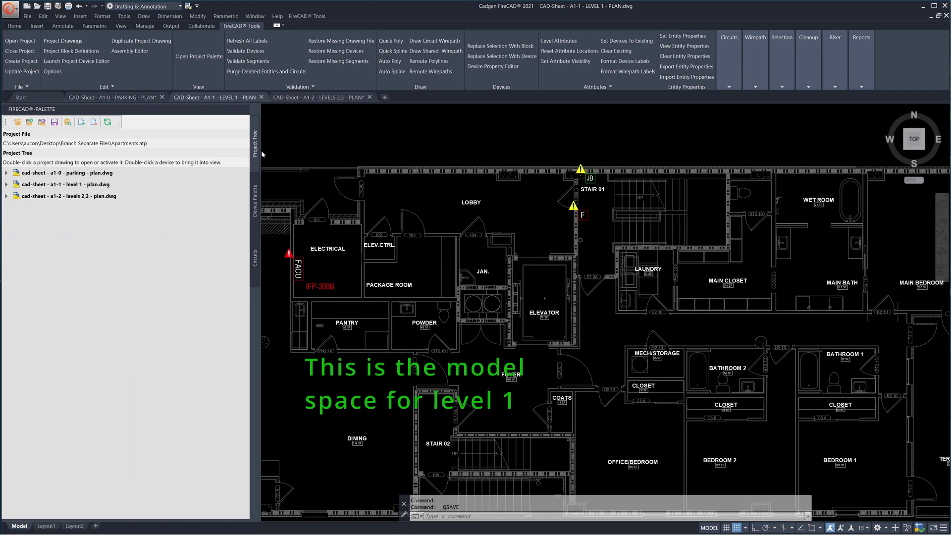
Zoom to extents to show the whole Level 0 parking plan
middle_click(941, 328)
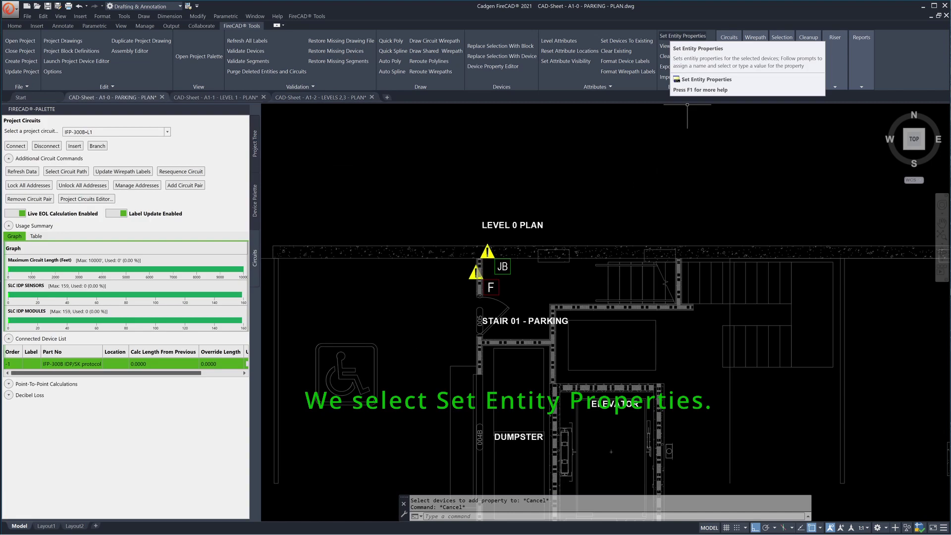
With Set Entity Properties, give the Level 0 junction box a Location property typed as 'LVL 0'
click(683, 36)
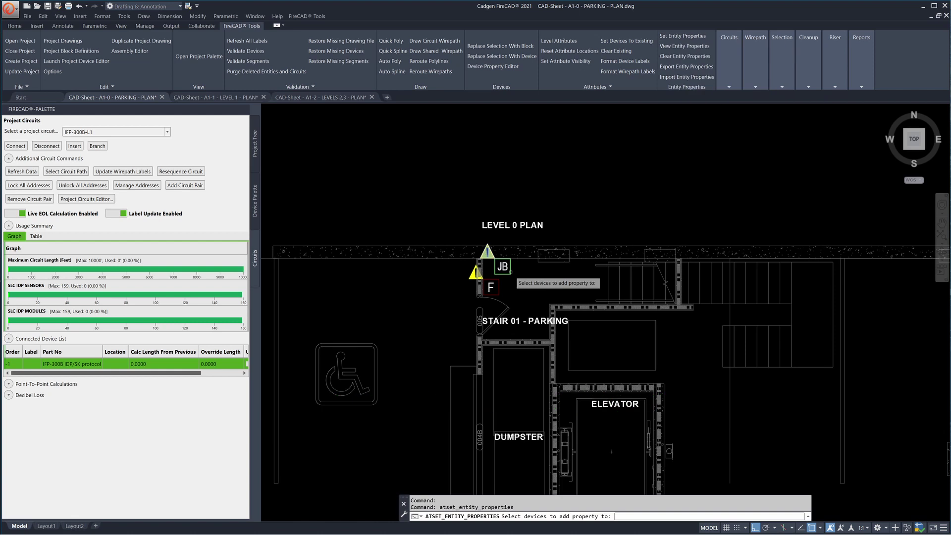
click(510, 272)
key(Return)
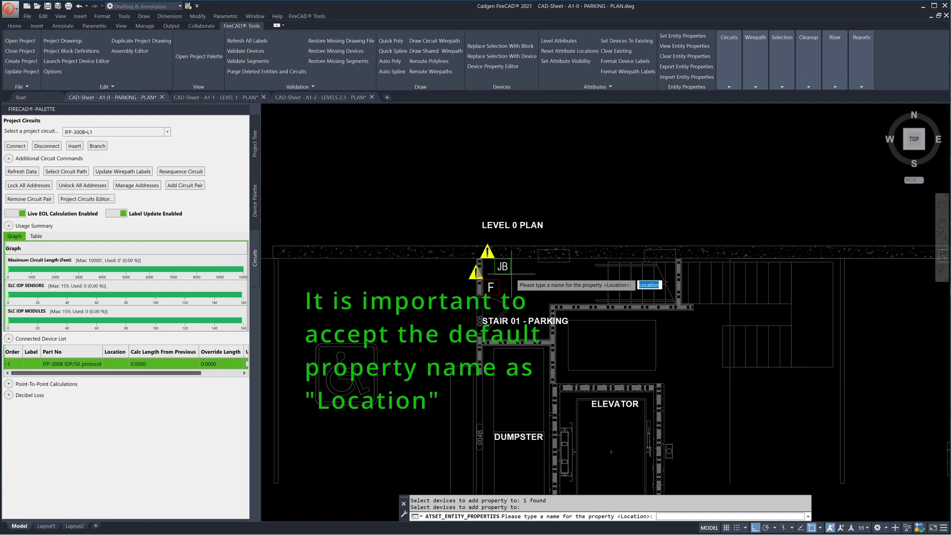
key(Return)
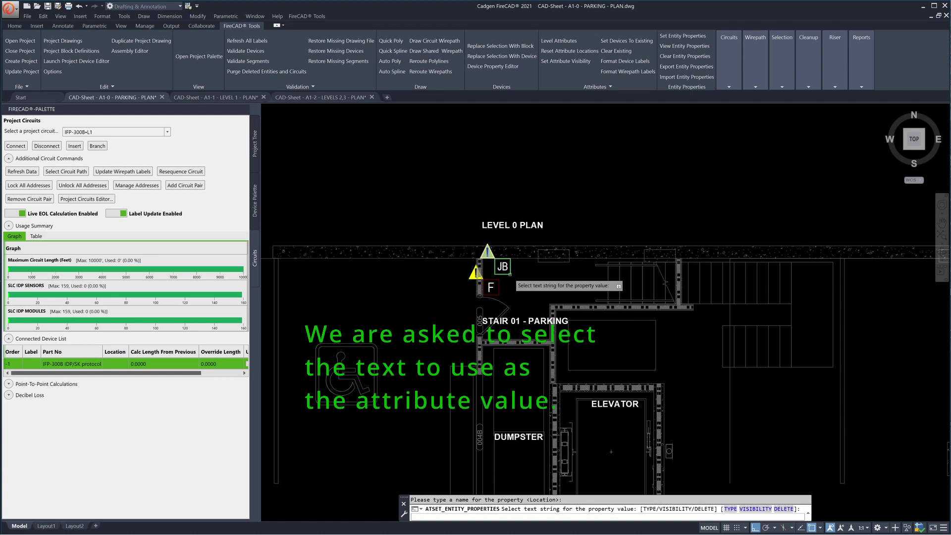
text(t)
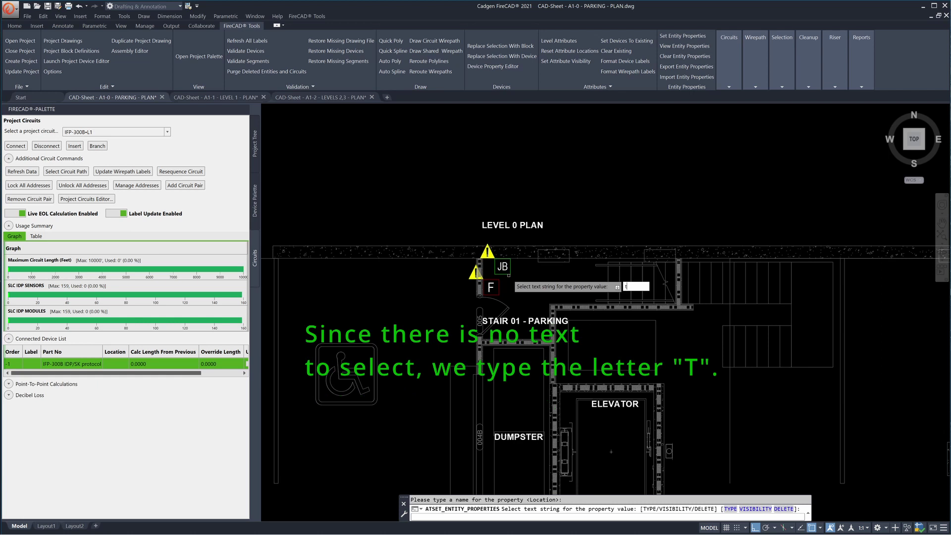
key(Return)
text(LVL 0)
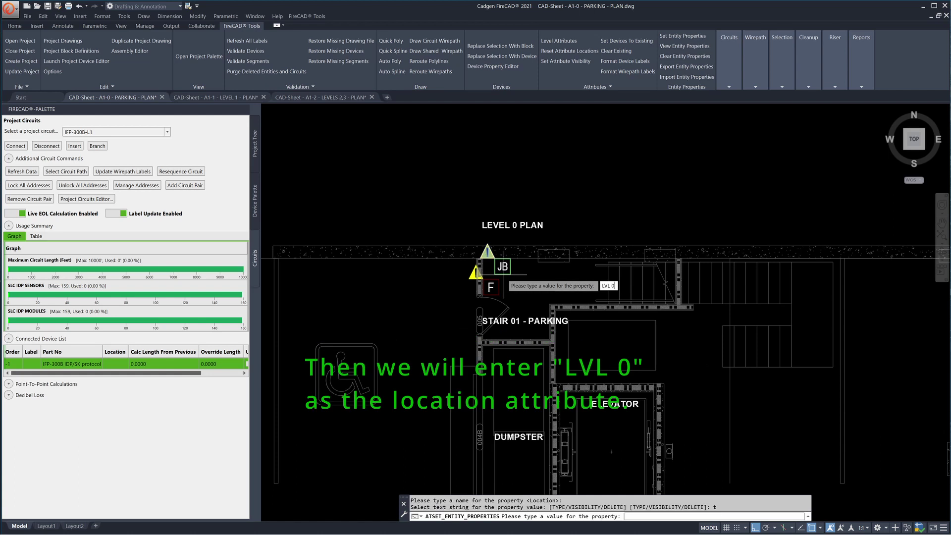
key(Return)
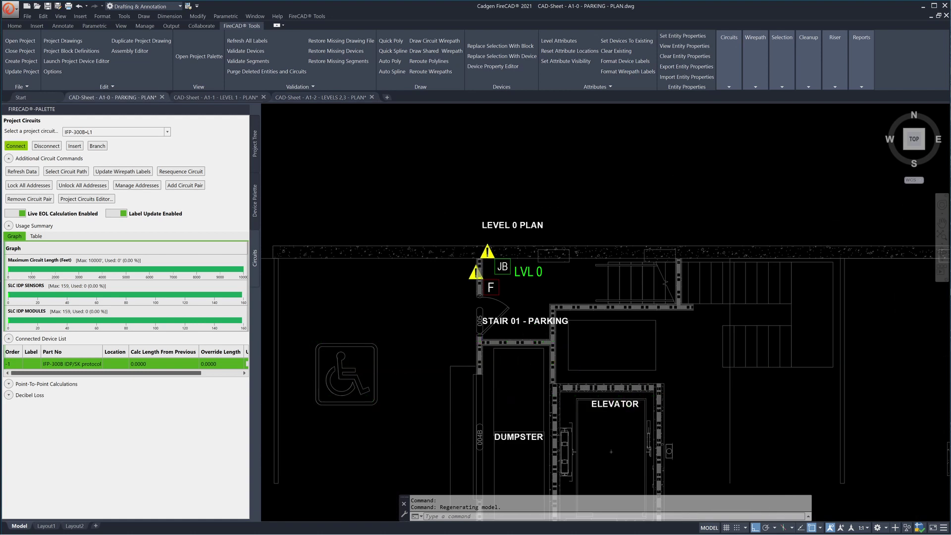
Connect the Level 0 and Level 1 junction boxes to circuit IFP-300B•L1
click(15, 145)
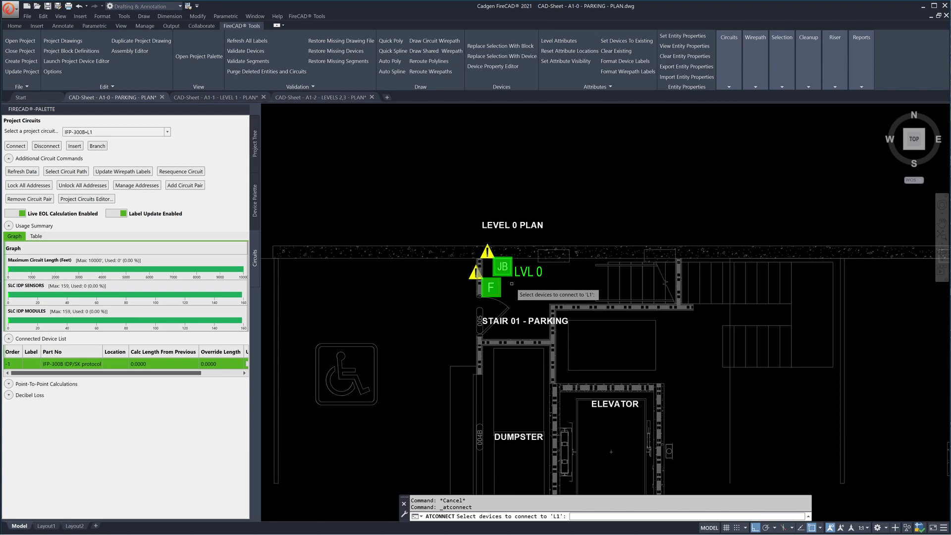
click(509, 273)
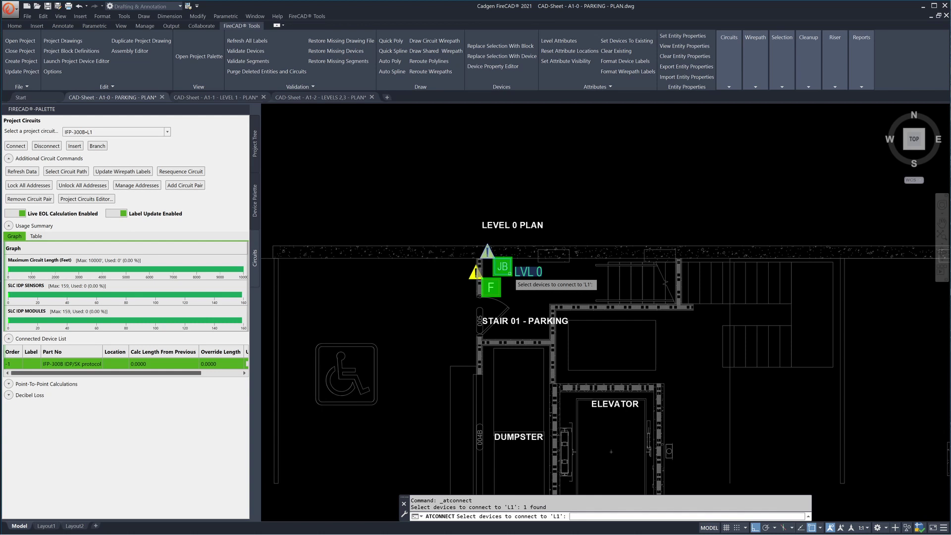
key(Escape)
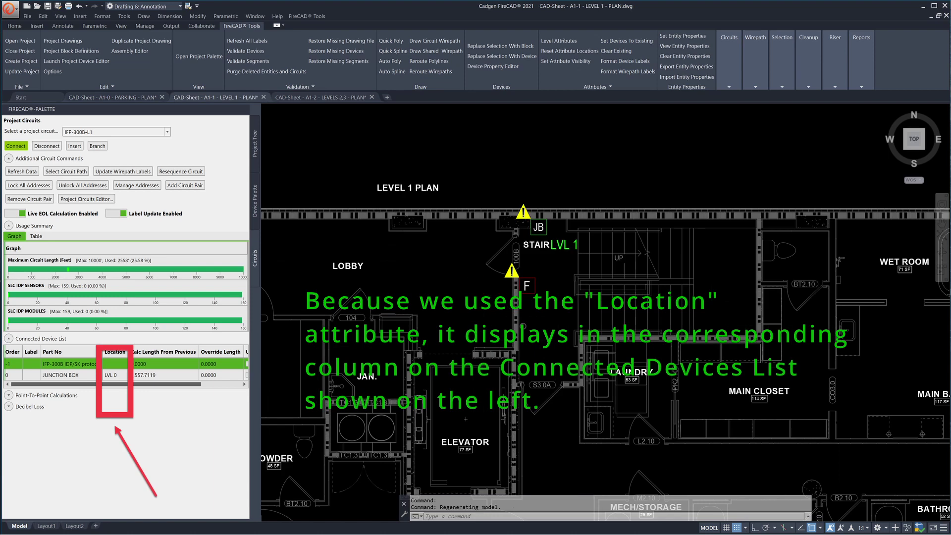
click(538, 228)
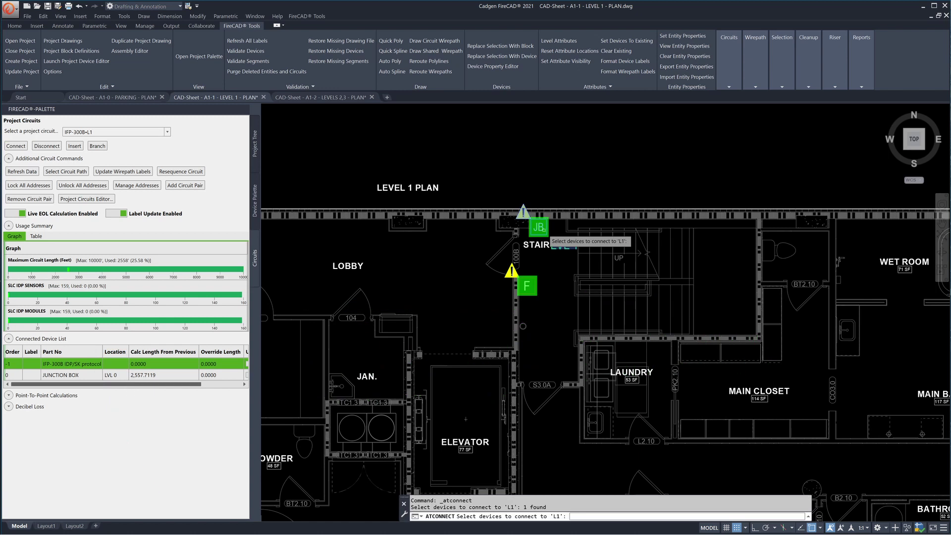
key(Return)
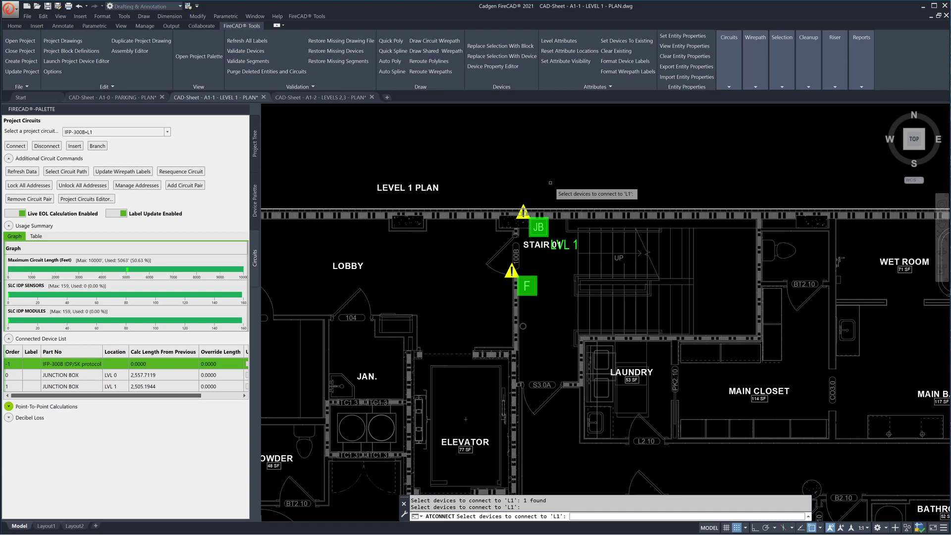
Connect the Level 2 and Level 3 junction boxes on the Levels 2,3 drawing to L1
key(ctrl+Tab)
click(536, 129)
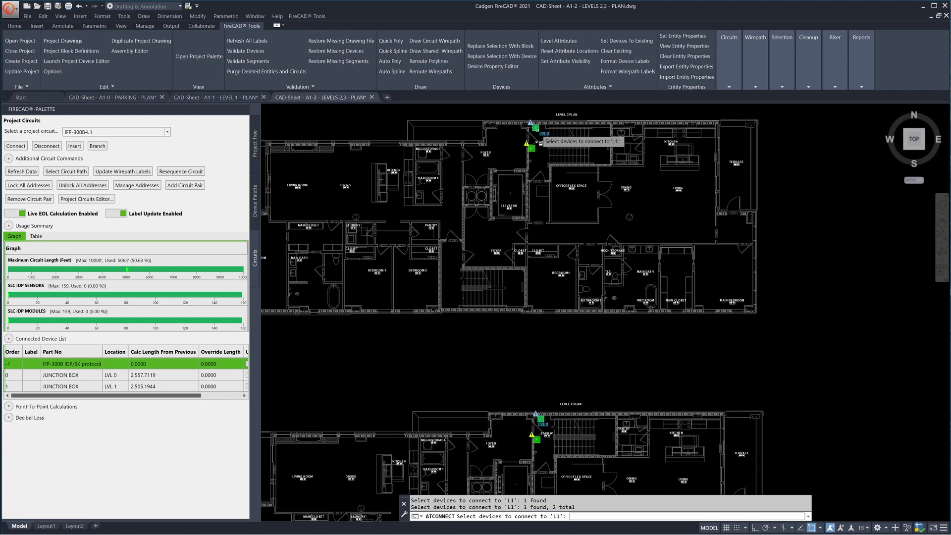
key(Return)
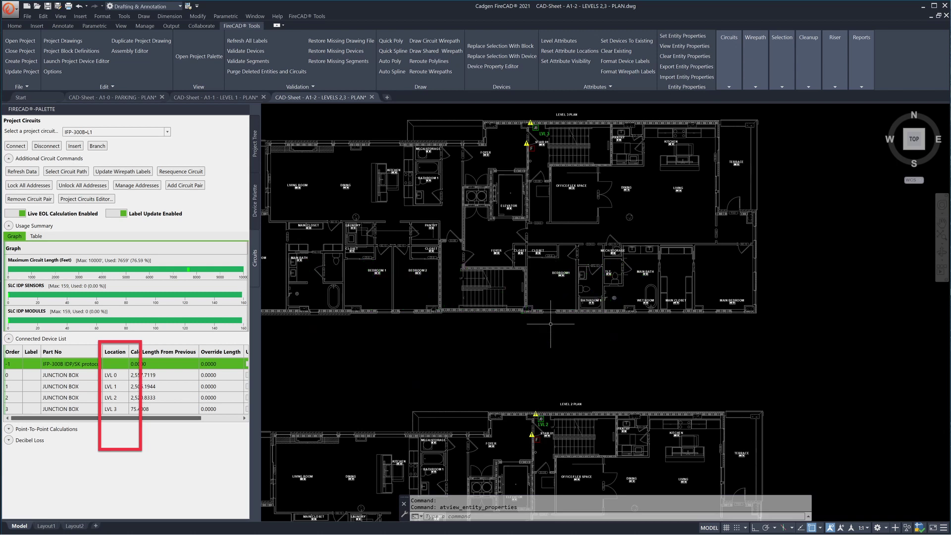
click(835, 75)
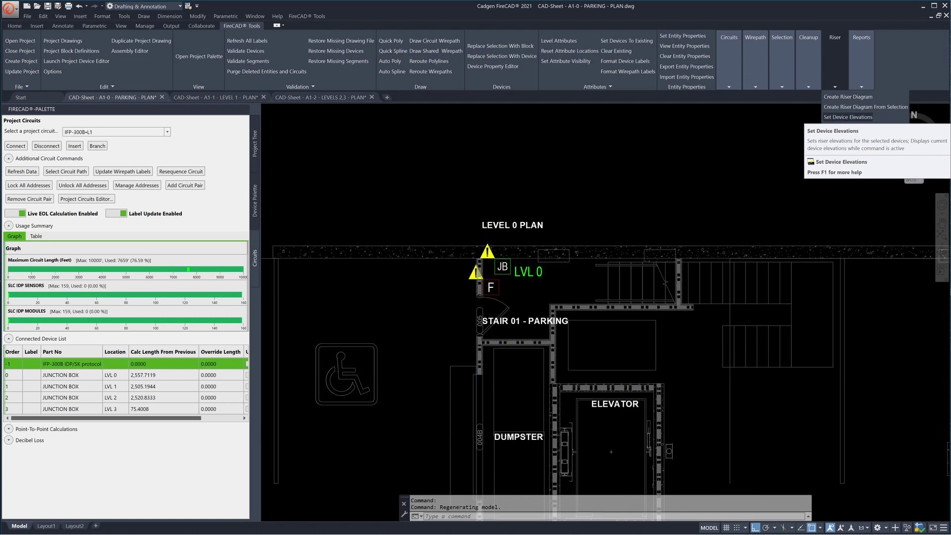
Assign device elevations 0.00 through 3.00 across the Level 0, Level 1 and Levels 2,3 drawings
click(848, 117)
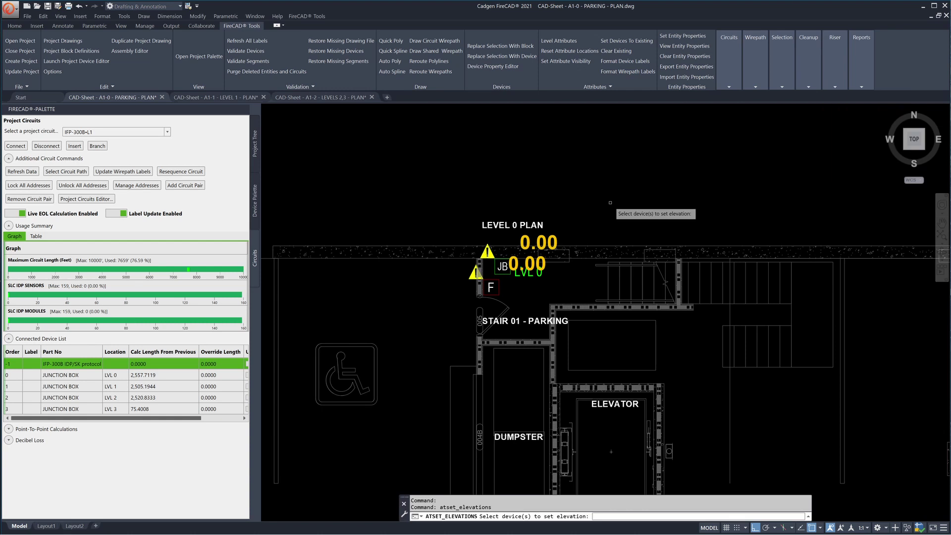
key(ctrl+Tab)
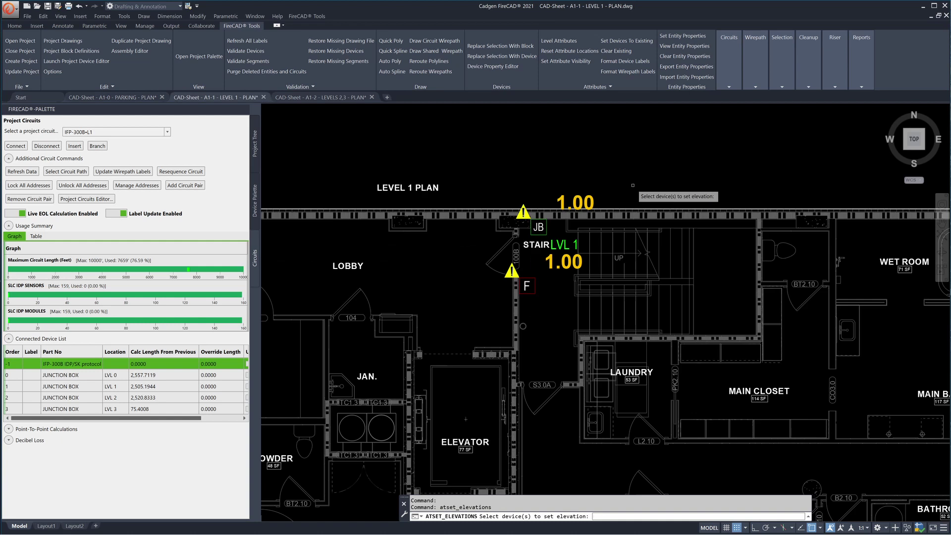
key(ctrl+Tab)
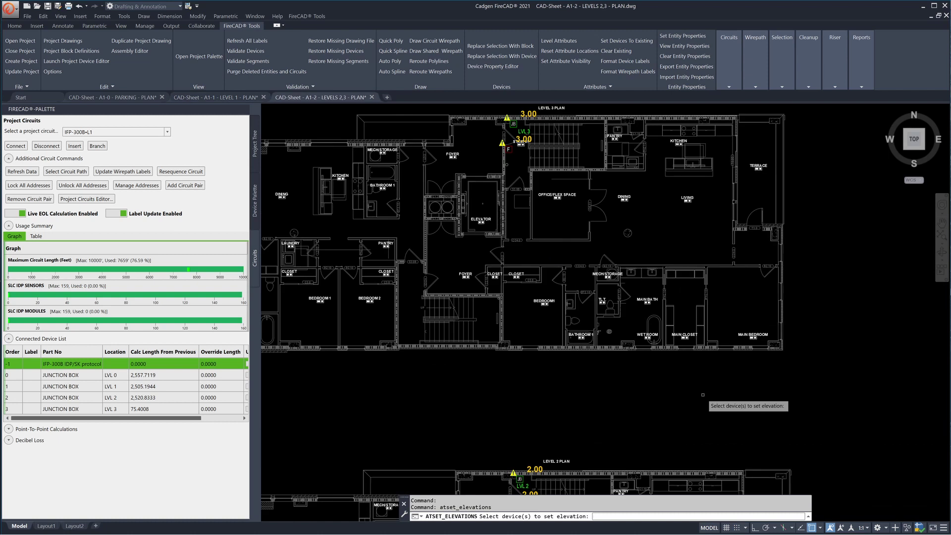
Finish the elevations and generate a hierarchical riser diagram for circuit IFP-300B•L1
key(Return)
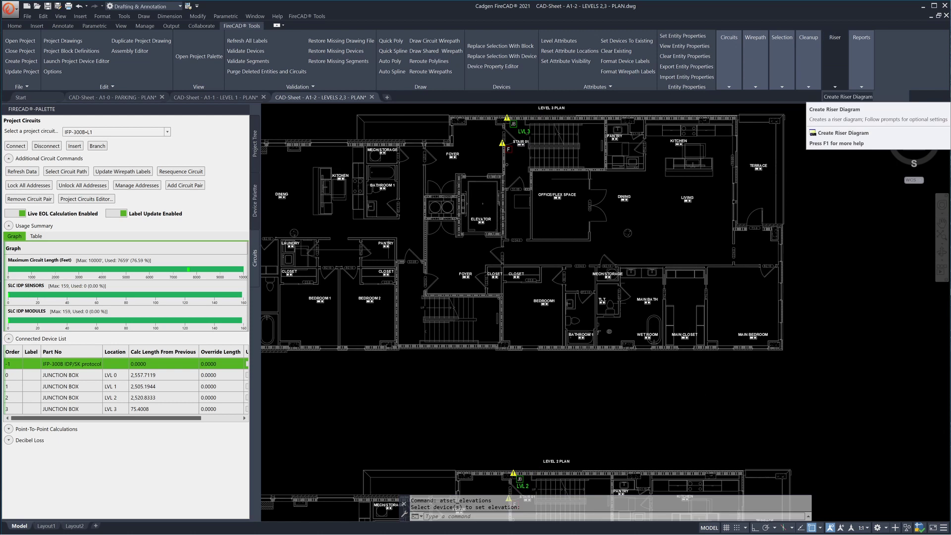
click(835, 54)
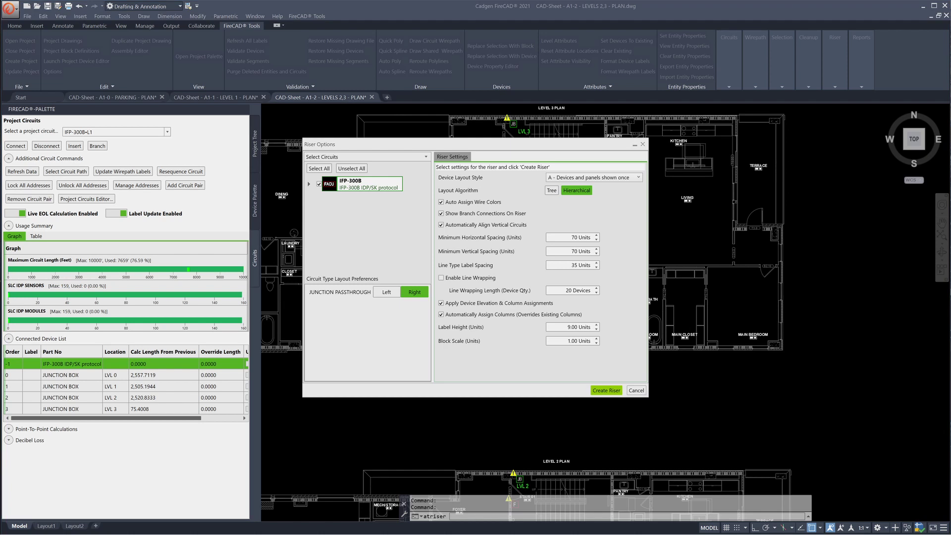
click(606, 391)
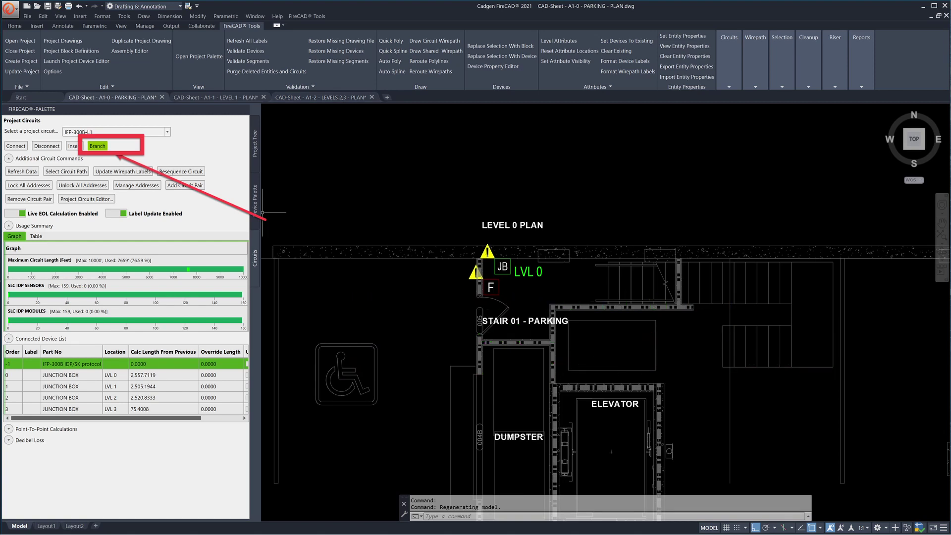
Branch the Level 0 and Level 1 pull stations off their junction boxes on circuit L1
click(97, 146)
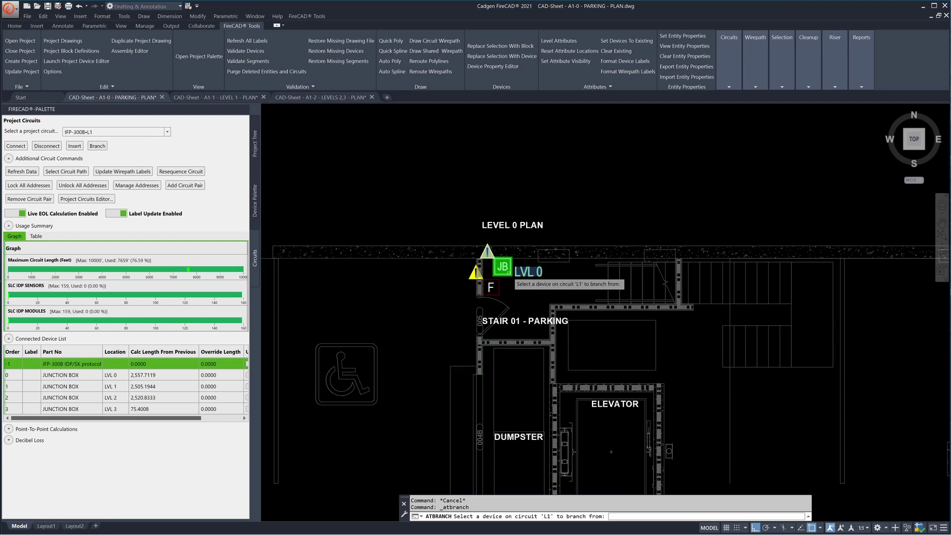
click(510, 278)
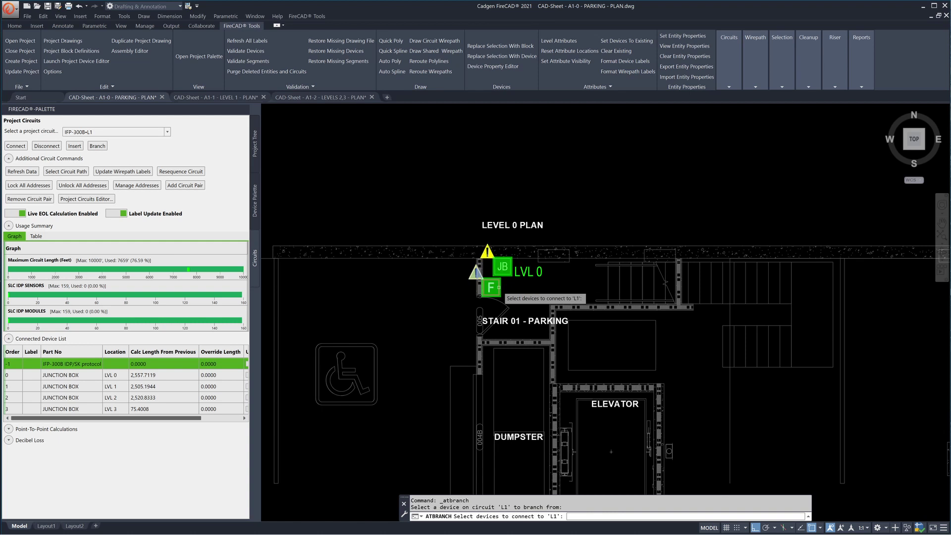
click(491, 287)
key(Return)
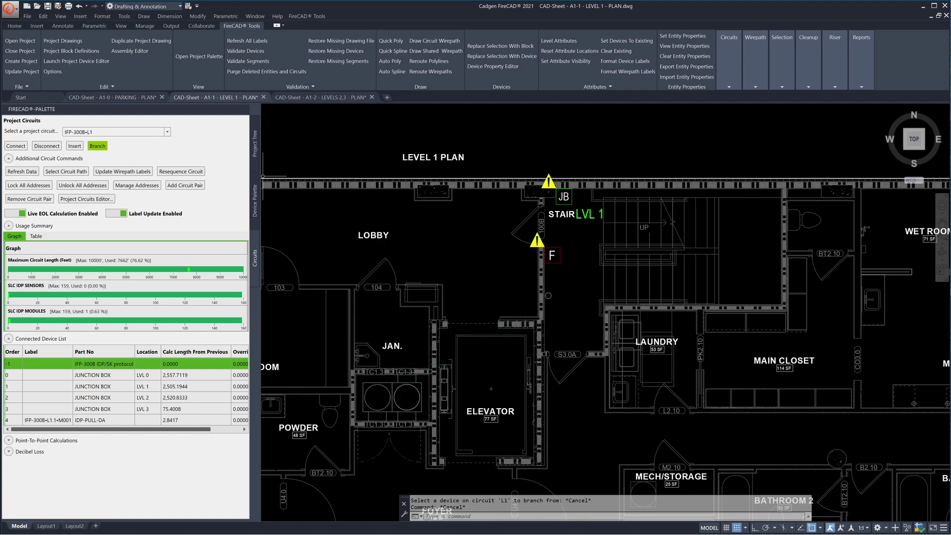
click(97, 146)
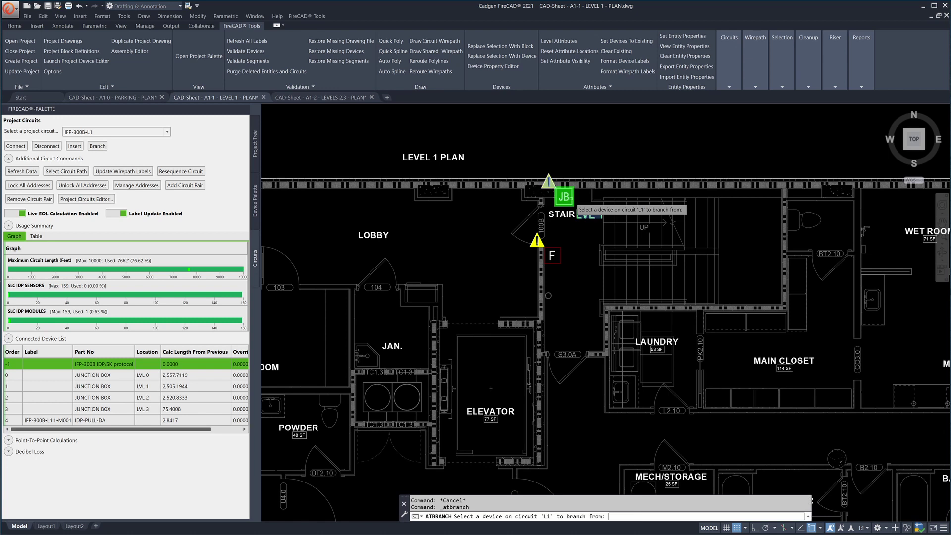
click(570, 198)
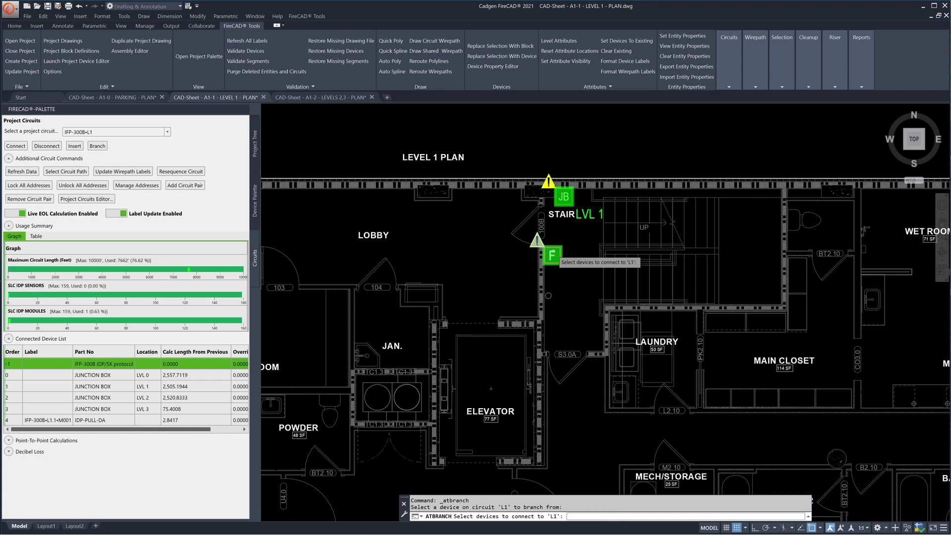
click(551, 255)
key(Return)
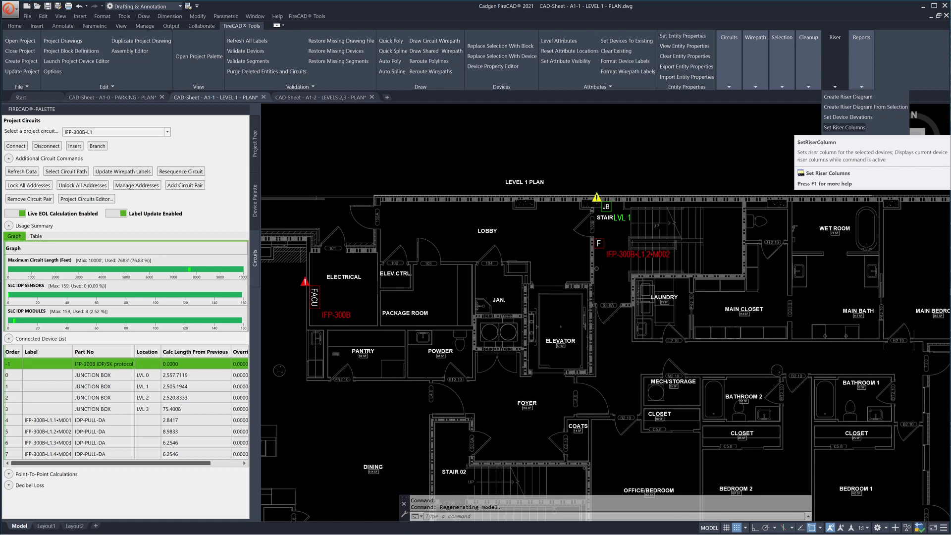
Start Set Riser Columns to assign riser columns to the devices
click(844, 127)
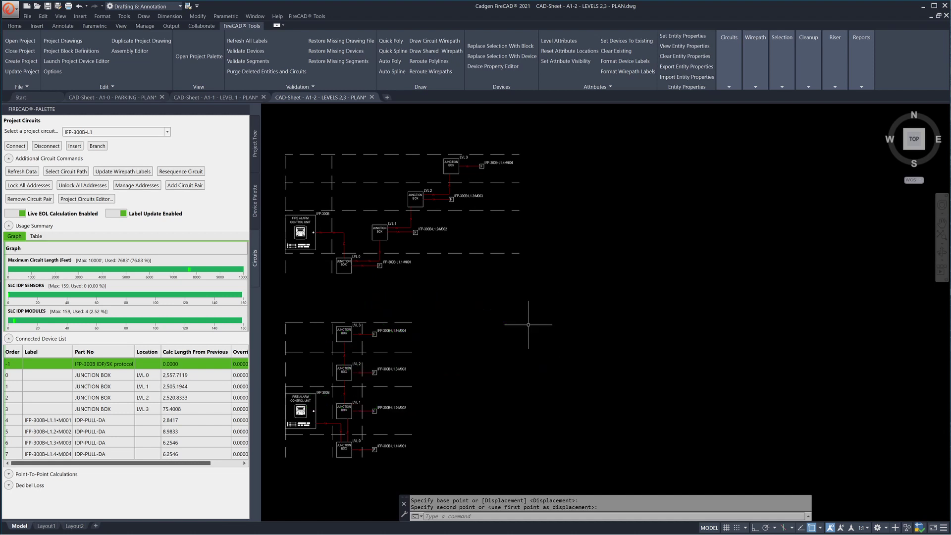
Zoom into the new riser with junction boxes LVL 0–3 stacked and pull stations branched
scroll(276, 475, up, 3)
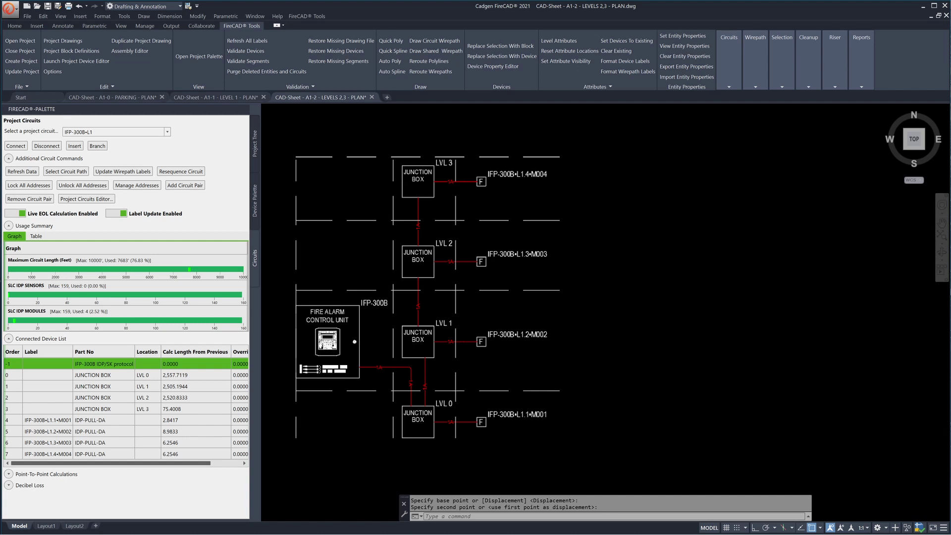